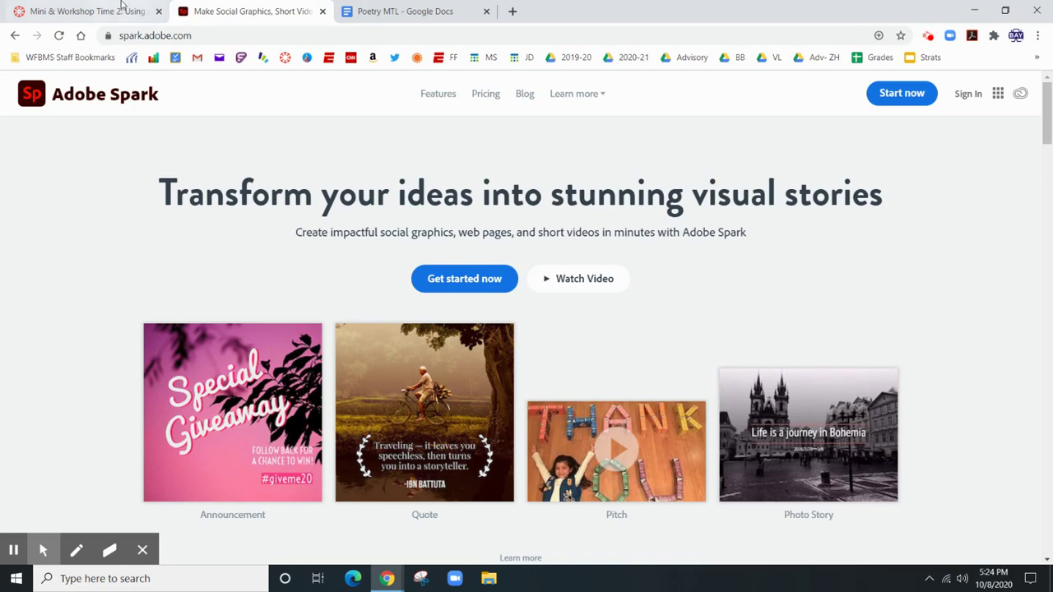
- Sign in to Adobe Spark with the Google account
click(970, 93)
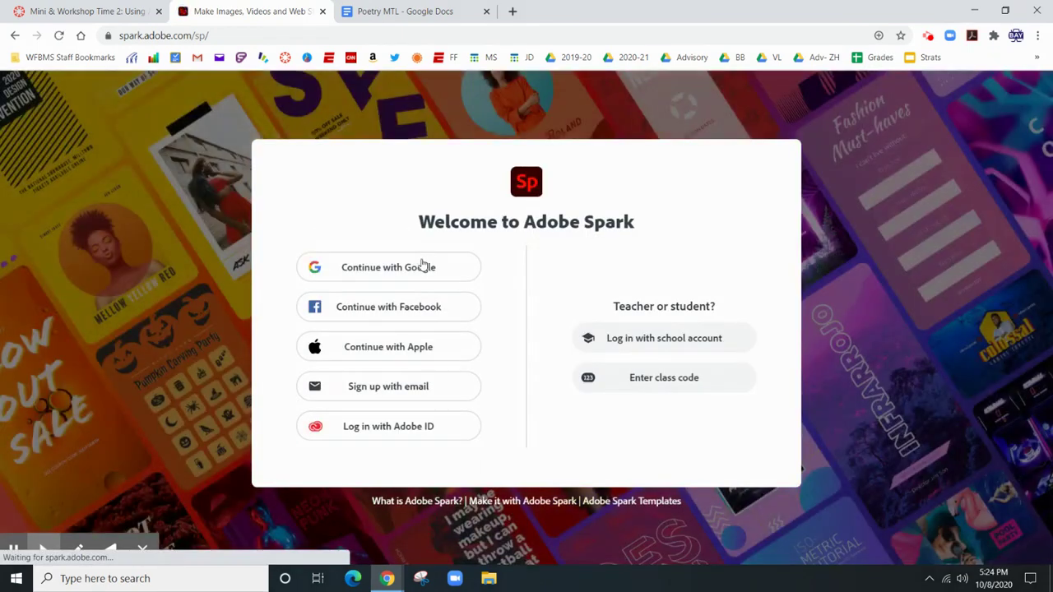
click(422, 267)
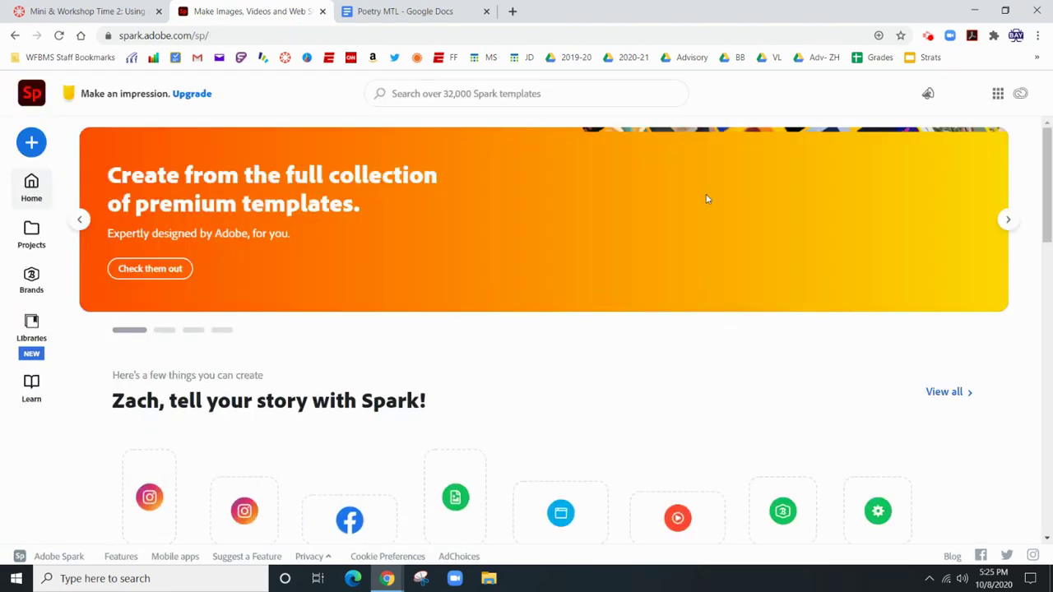
- Create a slideshow video titled "Duke Pride", starting from scratch instead of a story template
scroll(665, 330, down, 2)
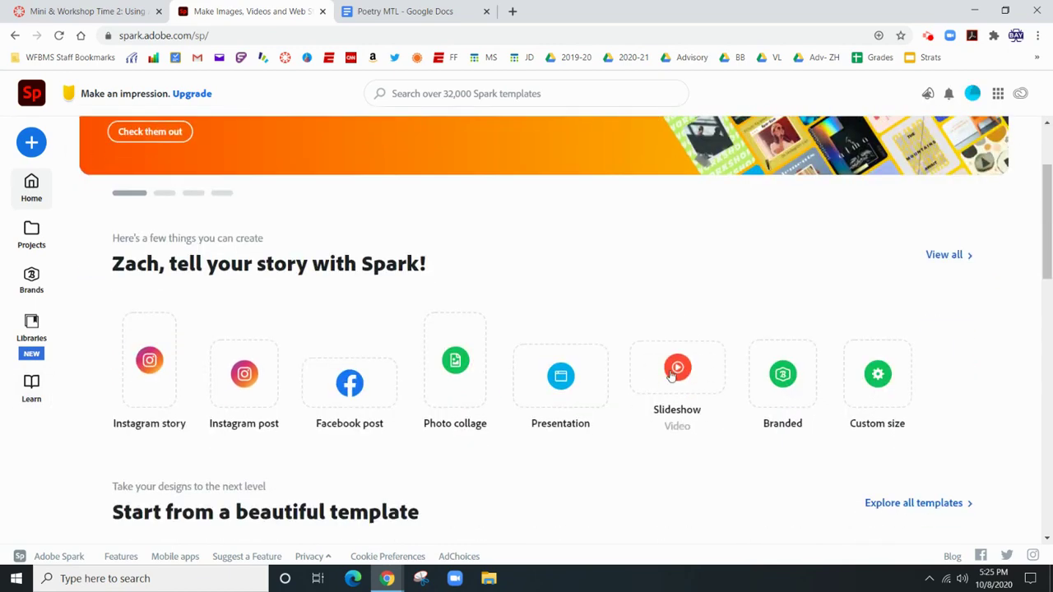
click(676, 370)
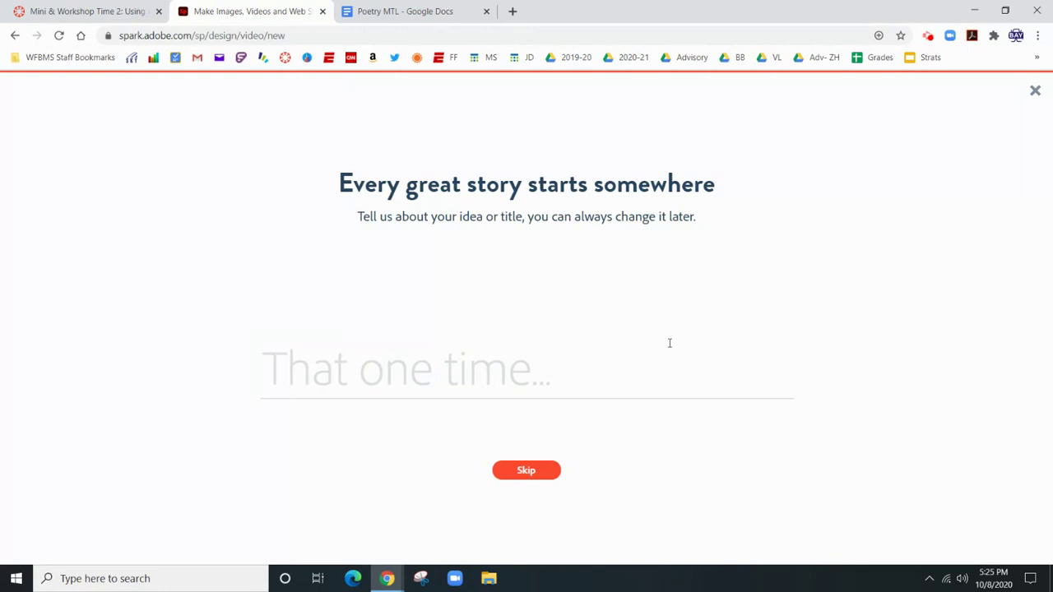
text(Duke Pride)
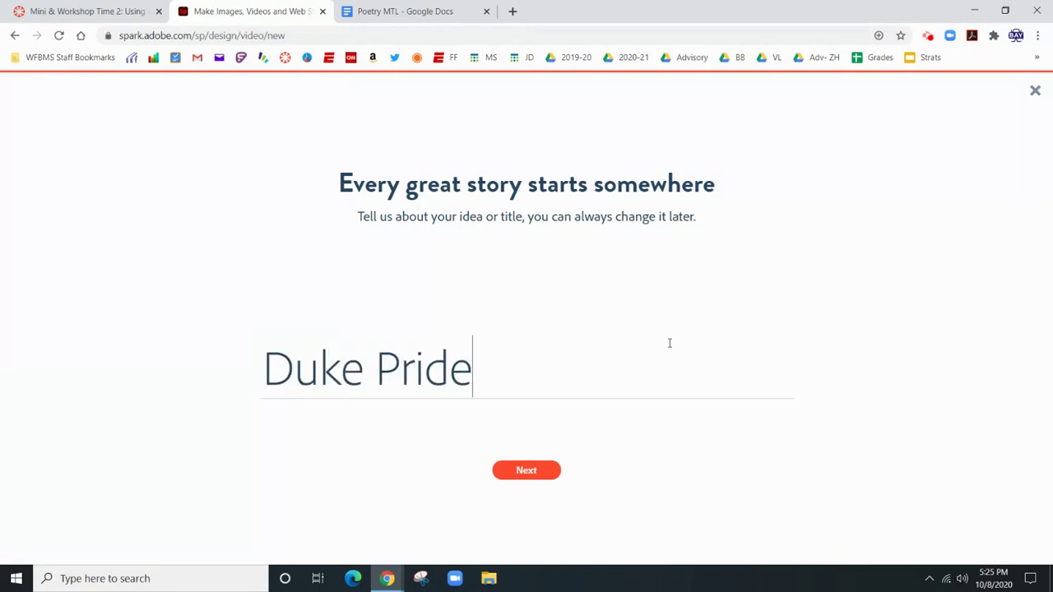
click(557, 468)
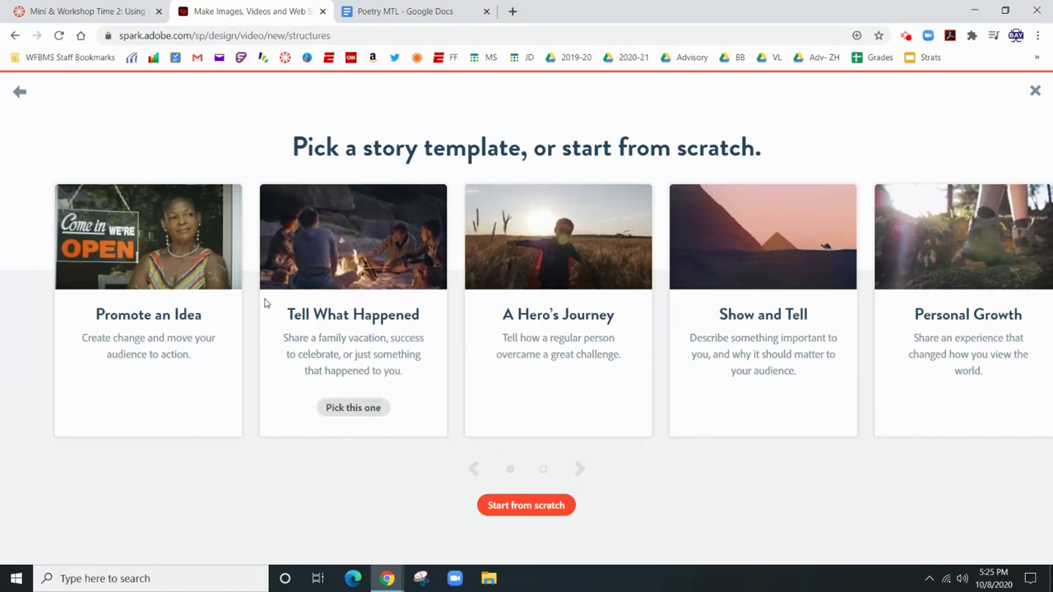
click(525, 506)
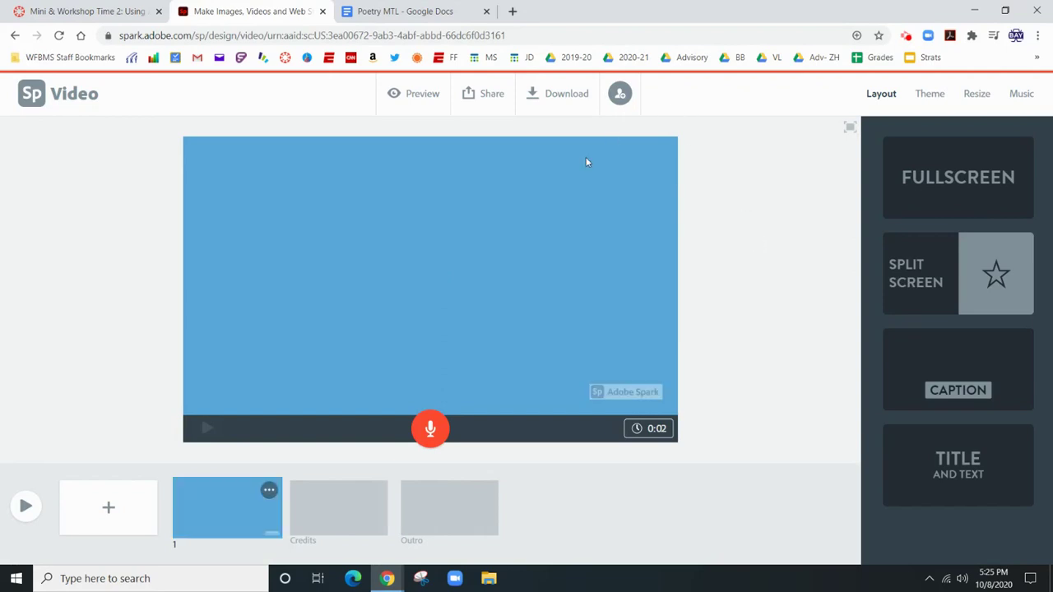
- Copy the first two lines of the poem from the Poetry MTL Google Doc and return to the Spark video
mouse_move(675, 329)
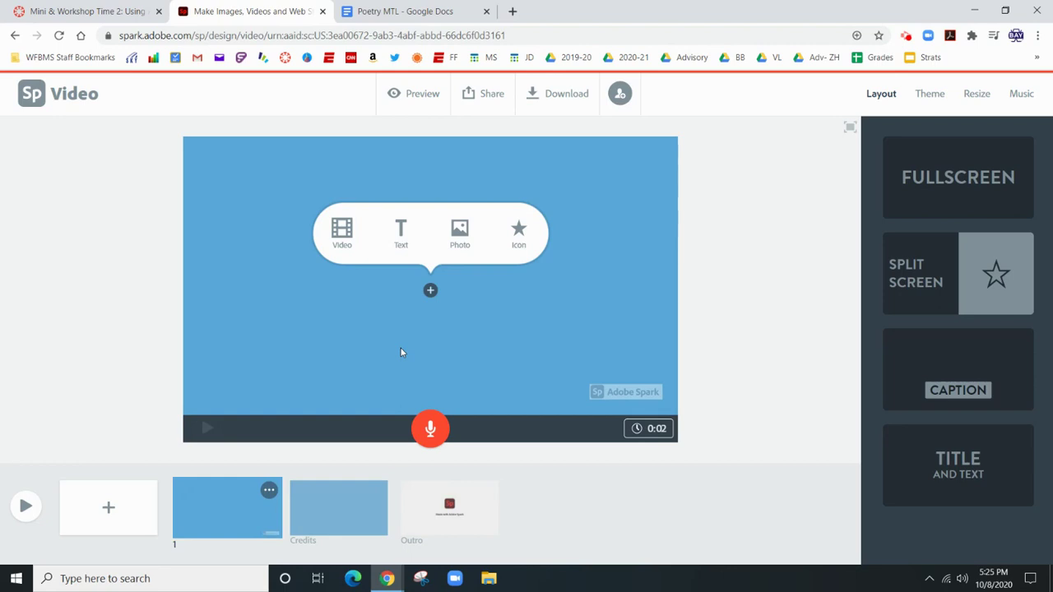
click(432, 11)
click(362, 288)
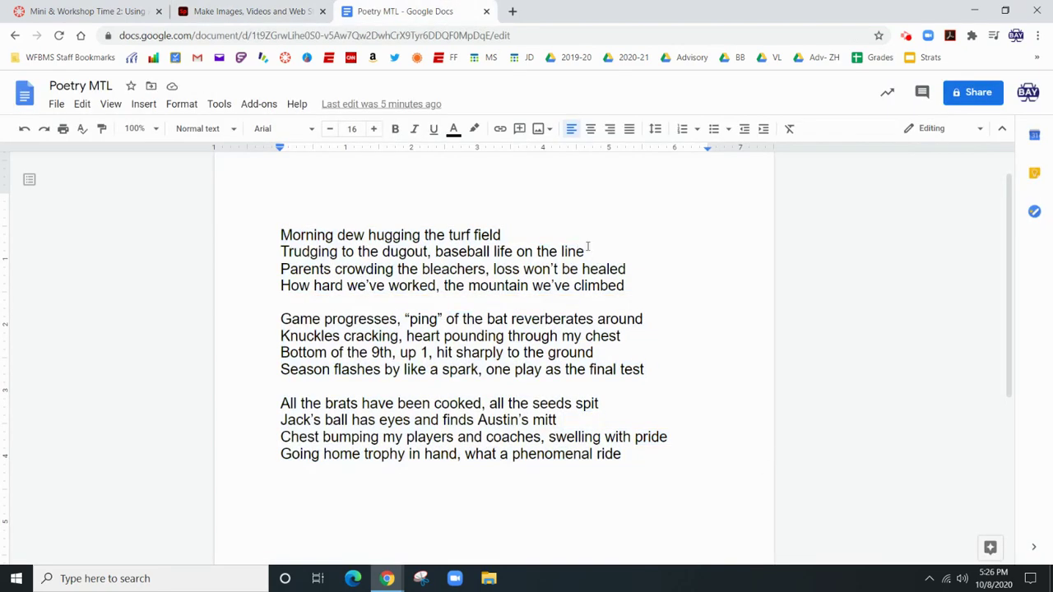
drag(587, 249, 247, 236)
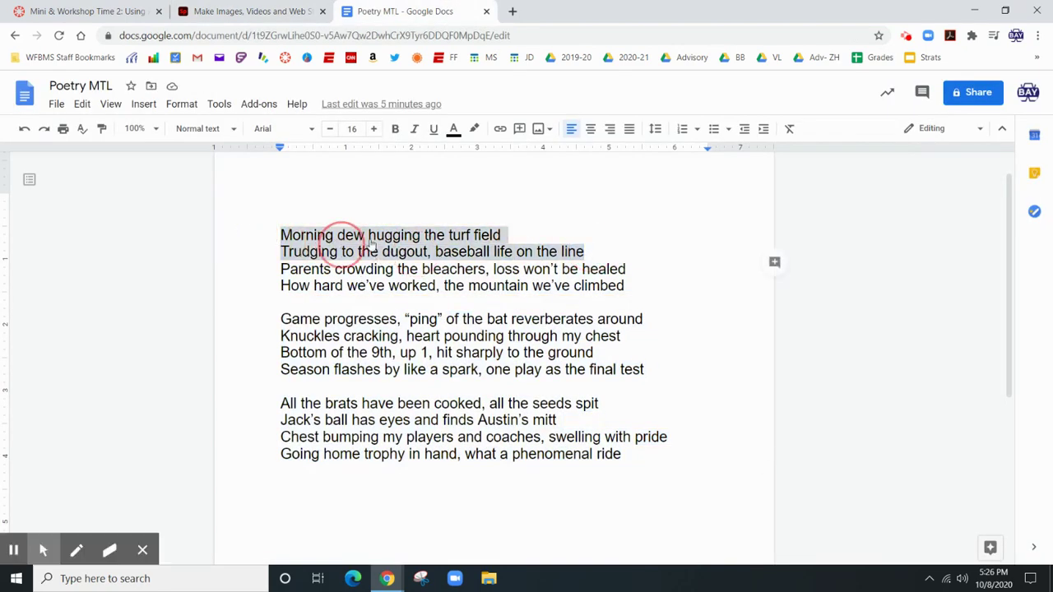
right_click(341, 240)
click(376, 228)
click(275, 8)
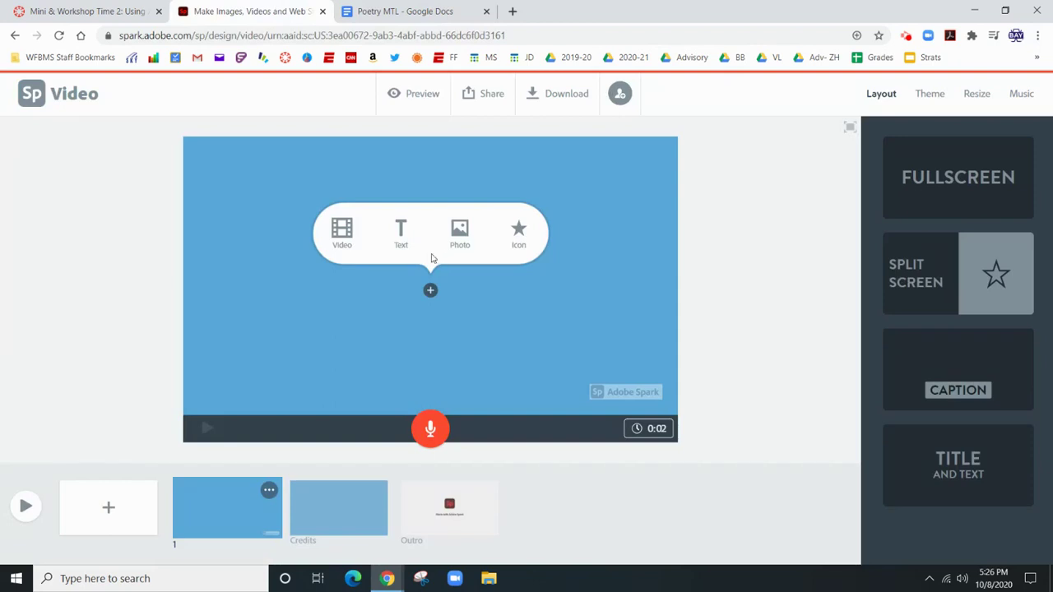
click(409, 224)
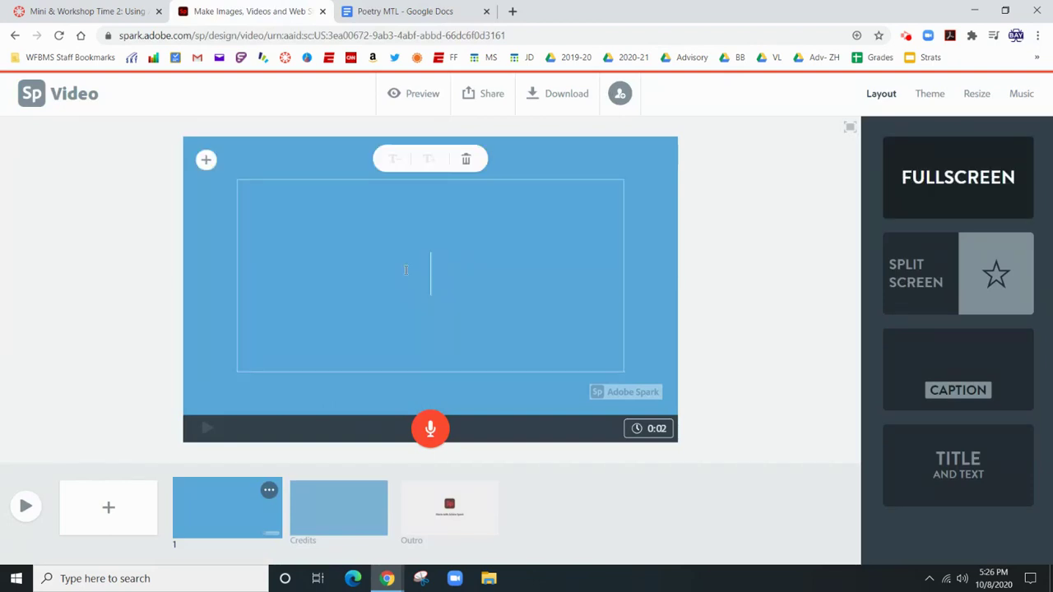
right_click(458, 278)
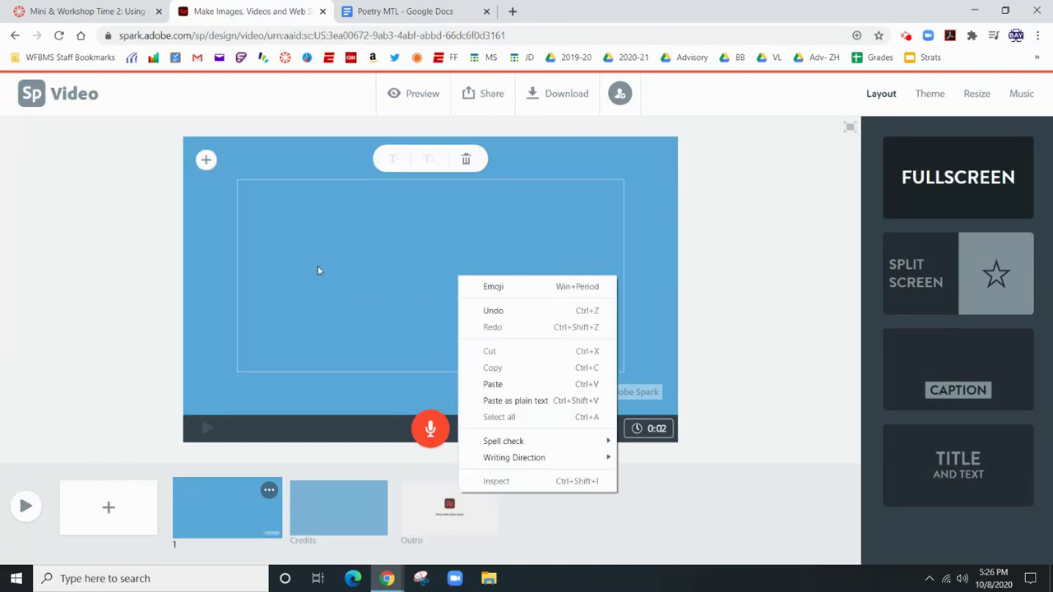
click(207, 268)
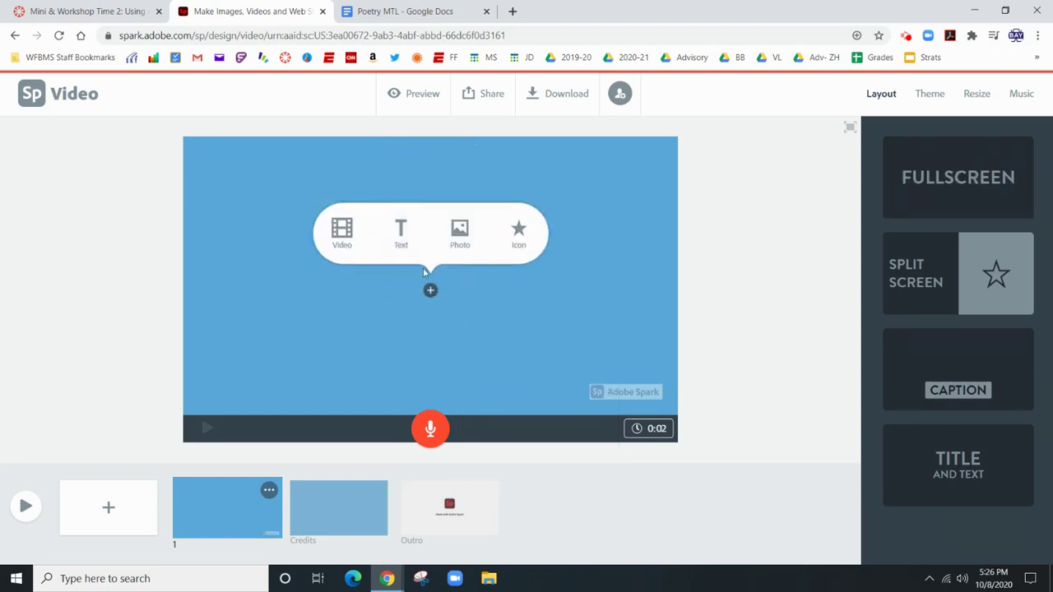
- Add a text element to the first slide and paste the two copied poem lines into it
click(401, 233)
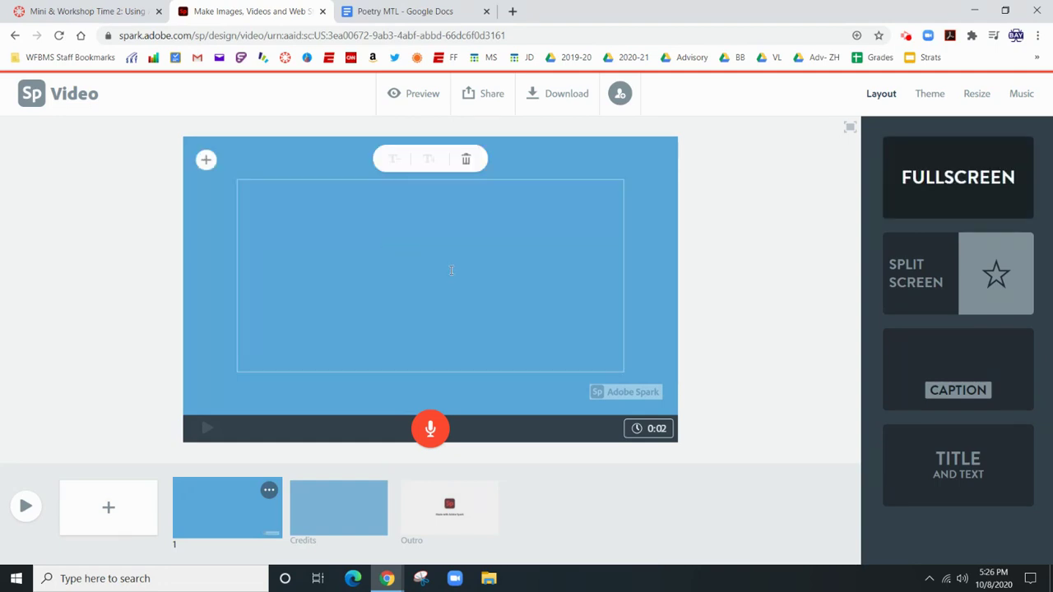
right_click(451, 272)
click(490, 376)
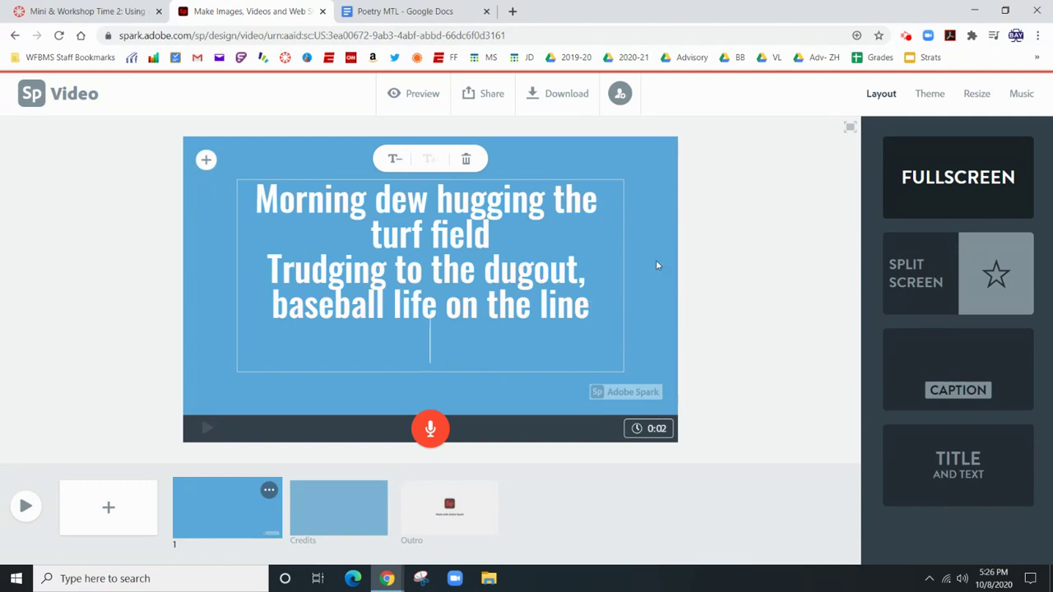
- Try a smaller size for the slide's poem text, restore the larger size and finish editing the text
drag(599, 312, 562, 323)
click(262, 196)
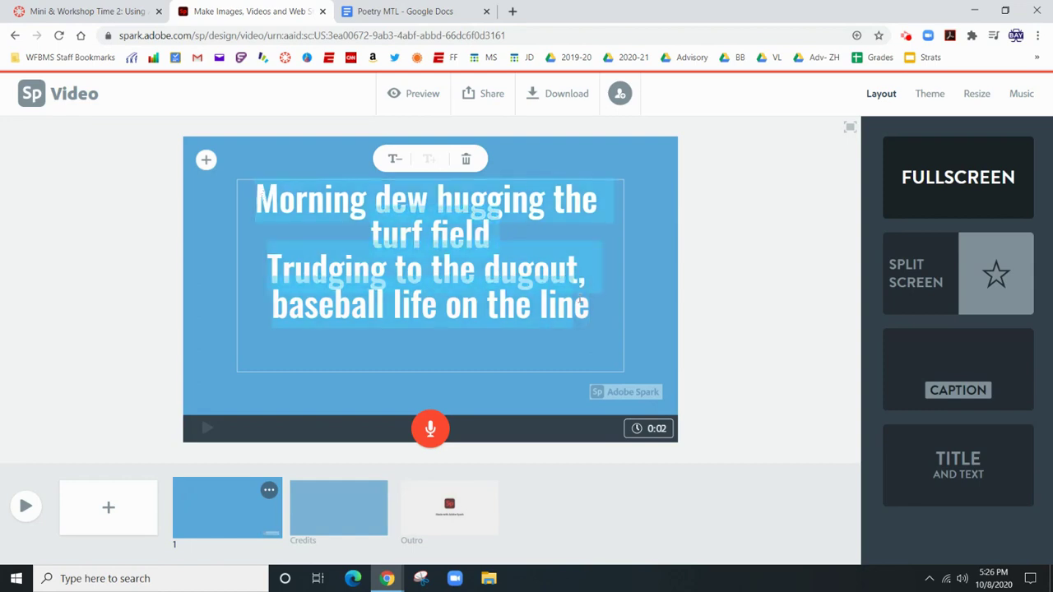
click(394, 159)
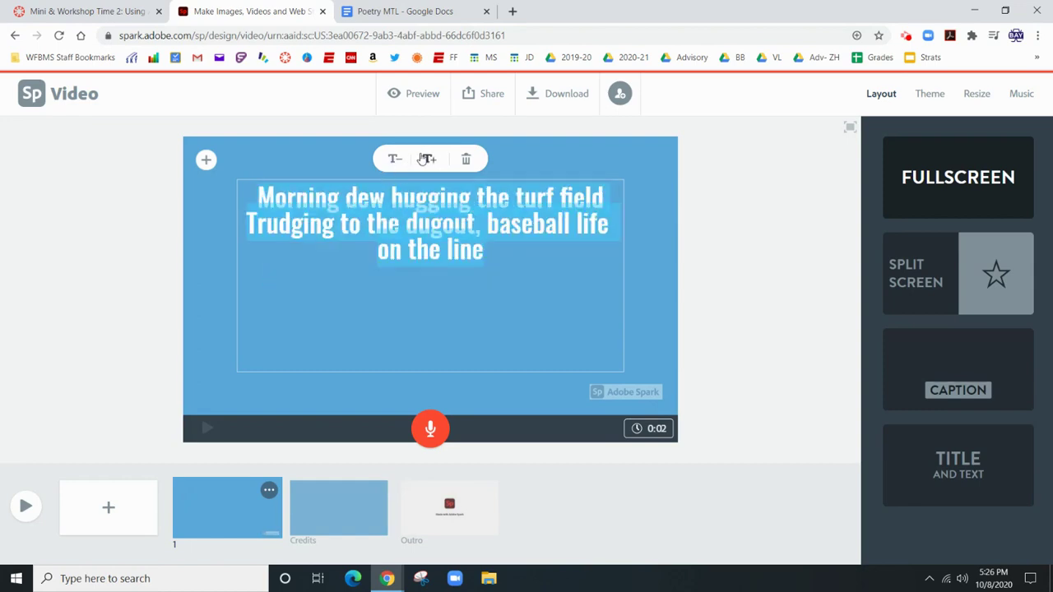
click(423, 159)
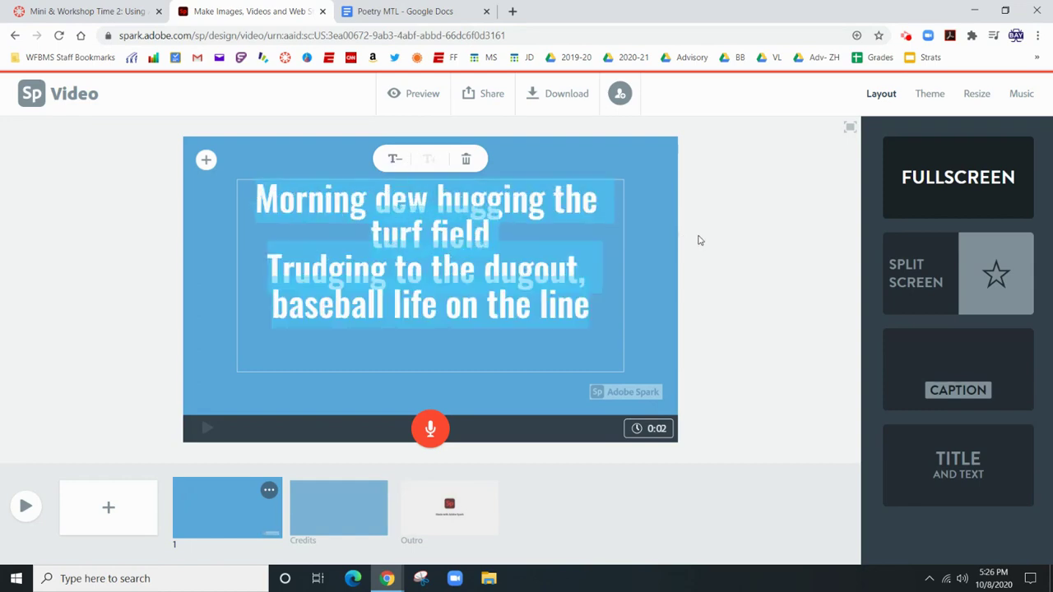
click(465, 177)
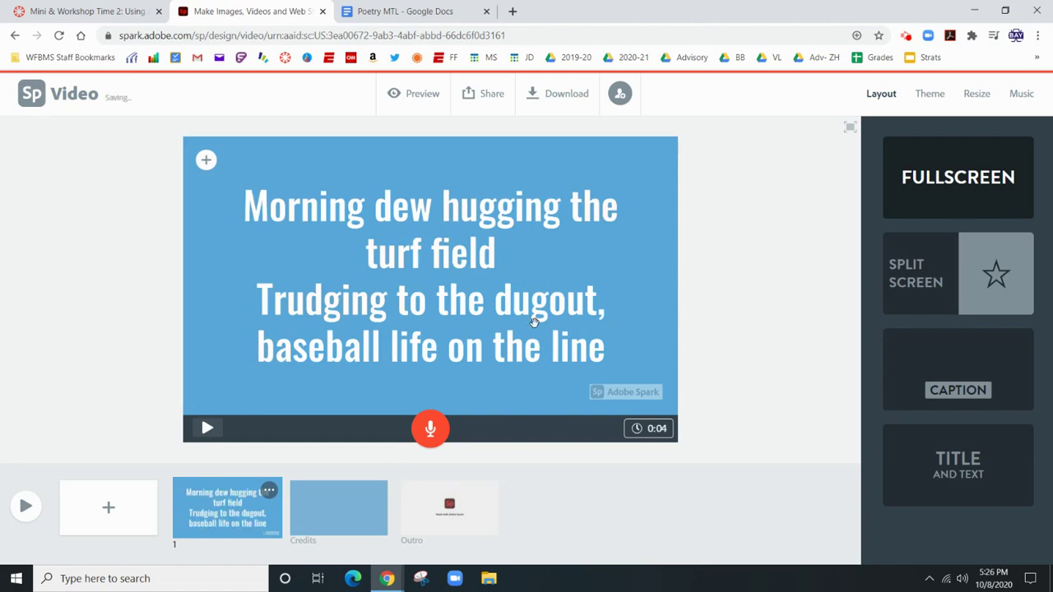
- Change the first slide to the Split Screen layout
click(934, 298)
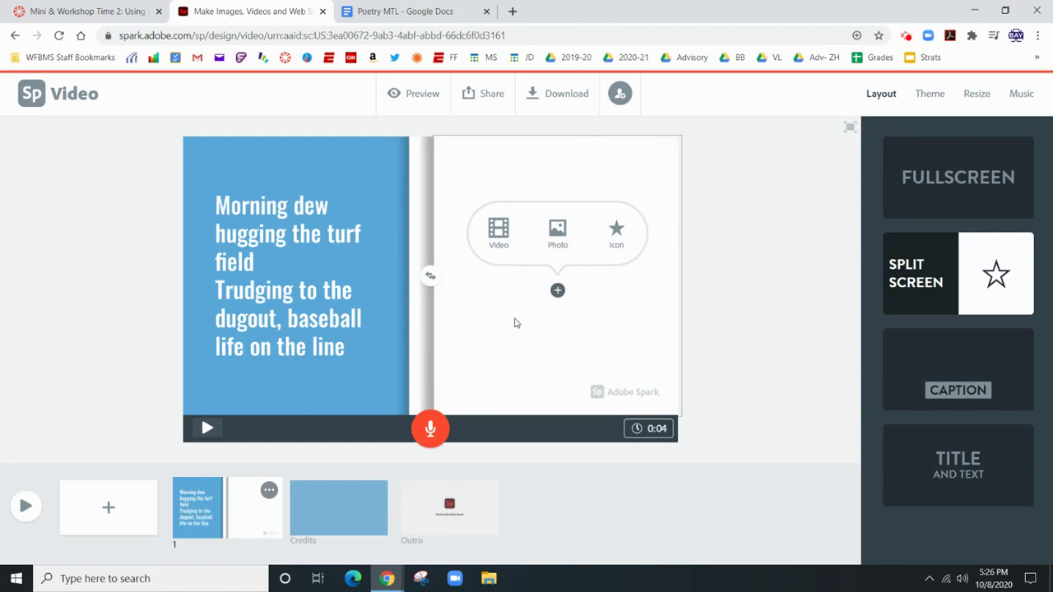
- Apply the Focus theme to the video
click(920, 97)
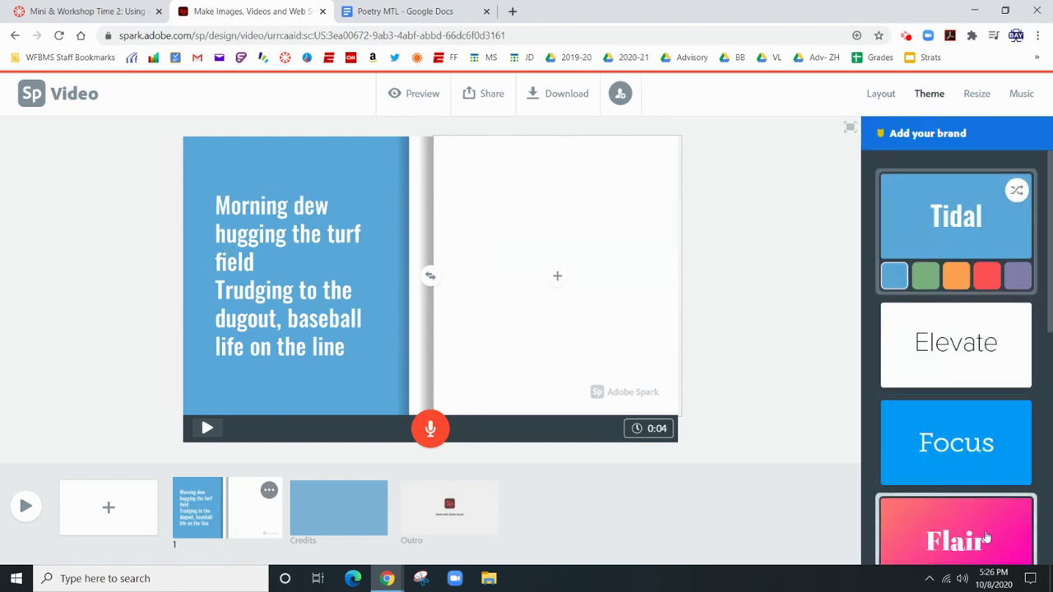
scroll(970, 493, down, 3)
scroll(957, 434, up, 1)
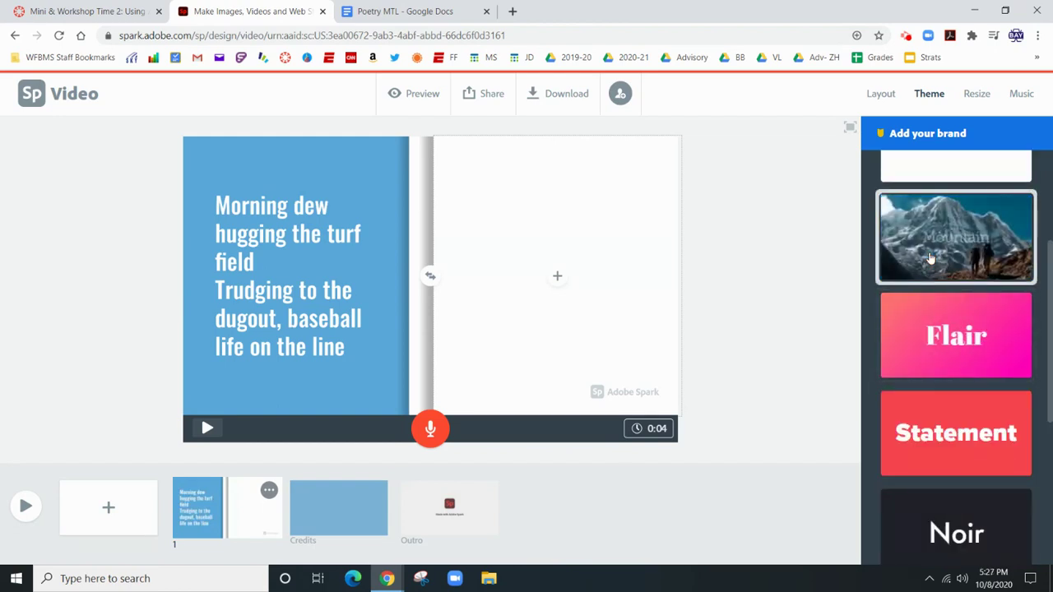
click(932, 262)
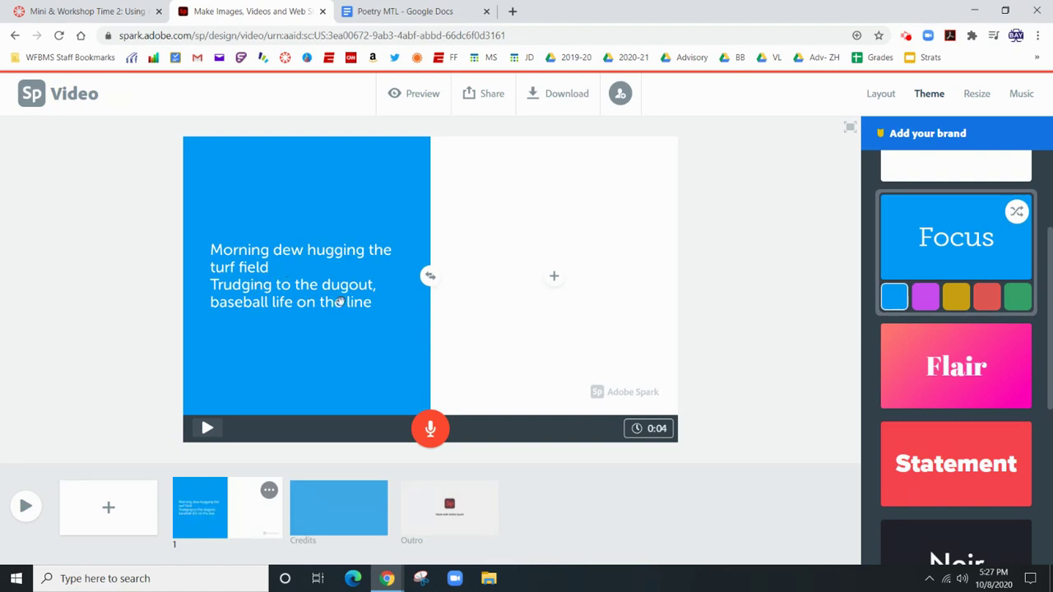
- Apply the Mega theme to the video with its dark blue color variation
scroll(956, 366, down, 2)
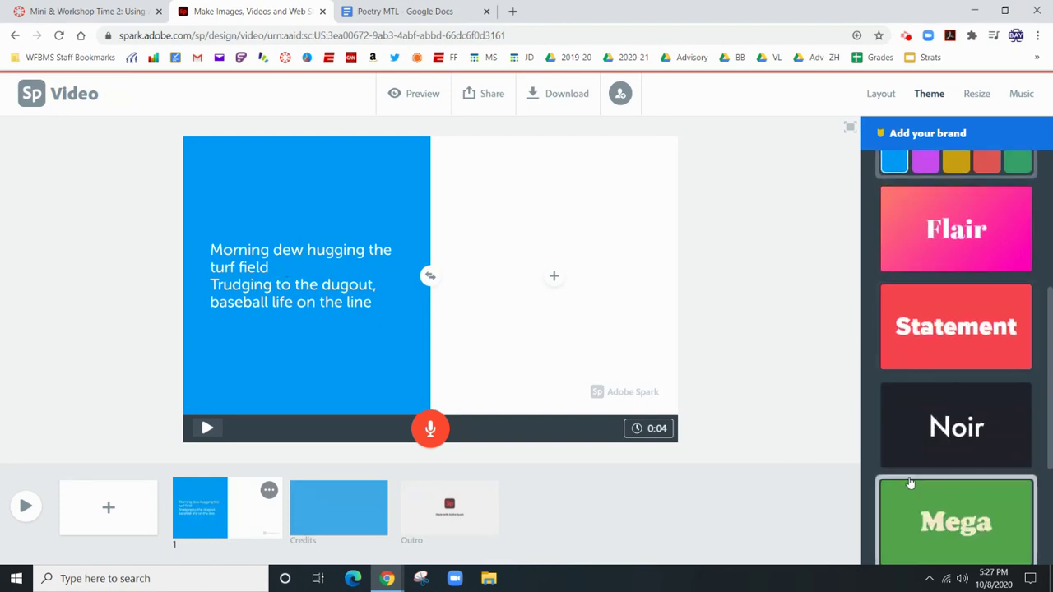
scroll(972, 471, down, 1)
scroll(947, 292, up, 2)
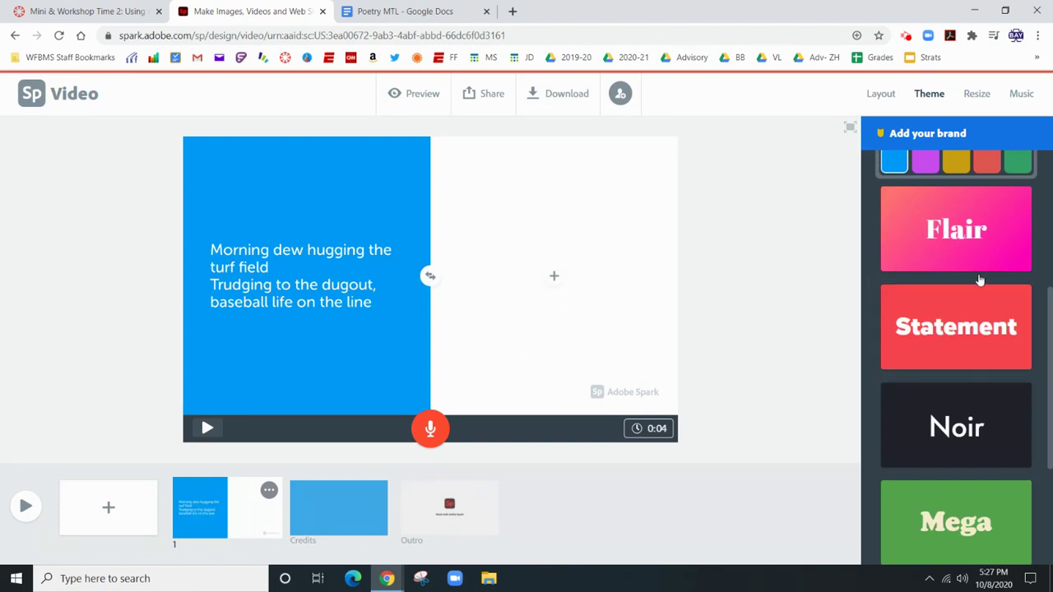
scroll(988, 279, up, 4)
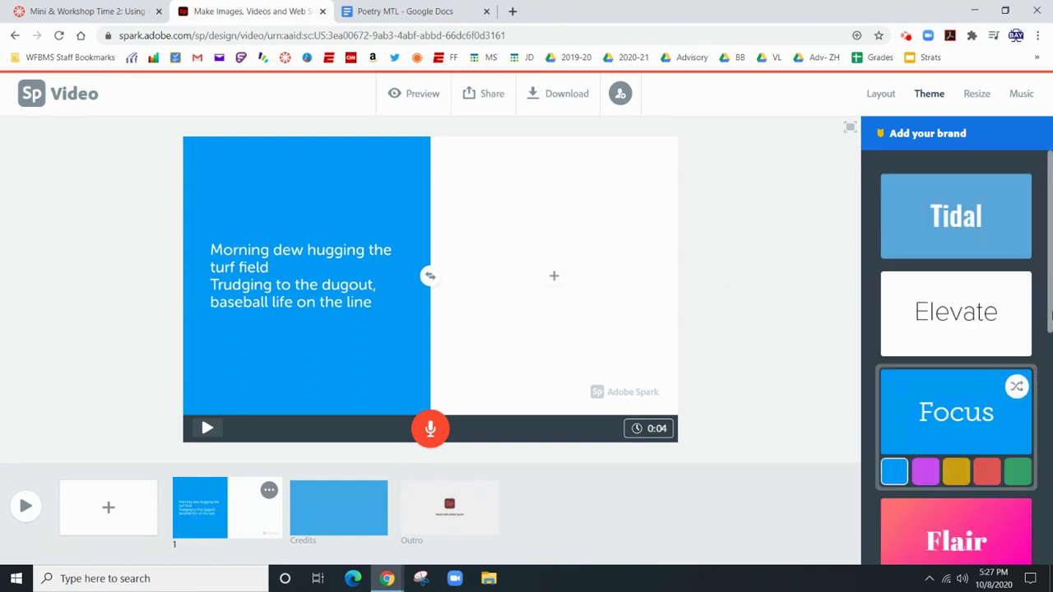
scroll(1050, 317, down, 5)
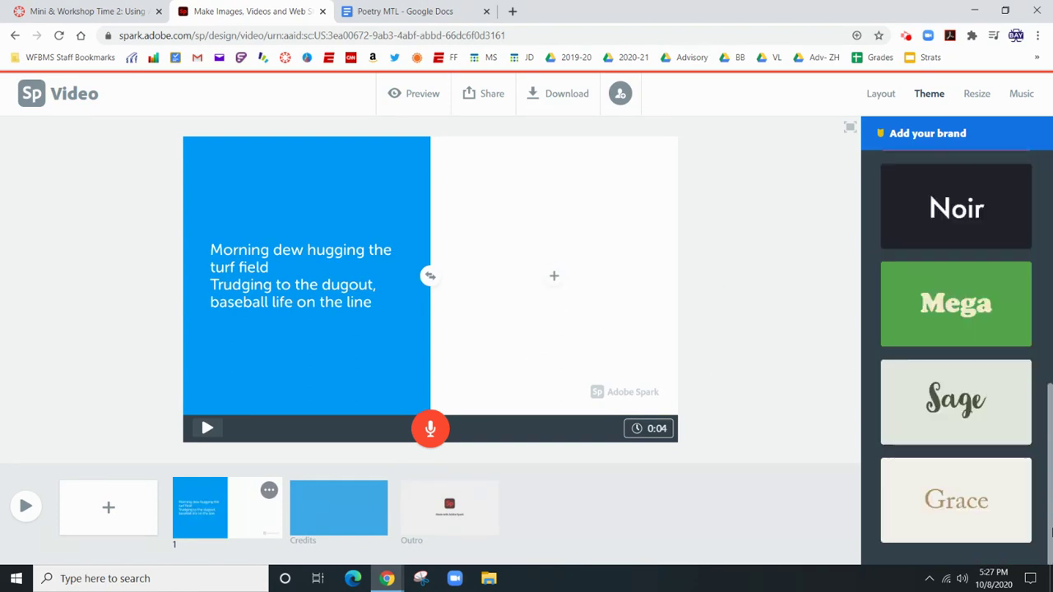
click(983, 333)
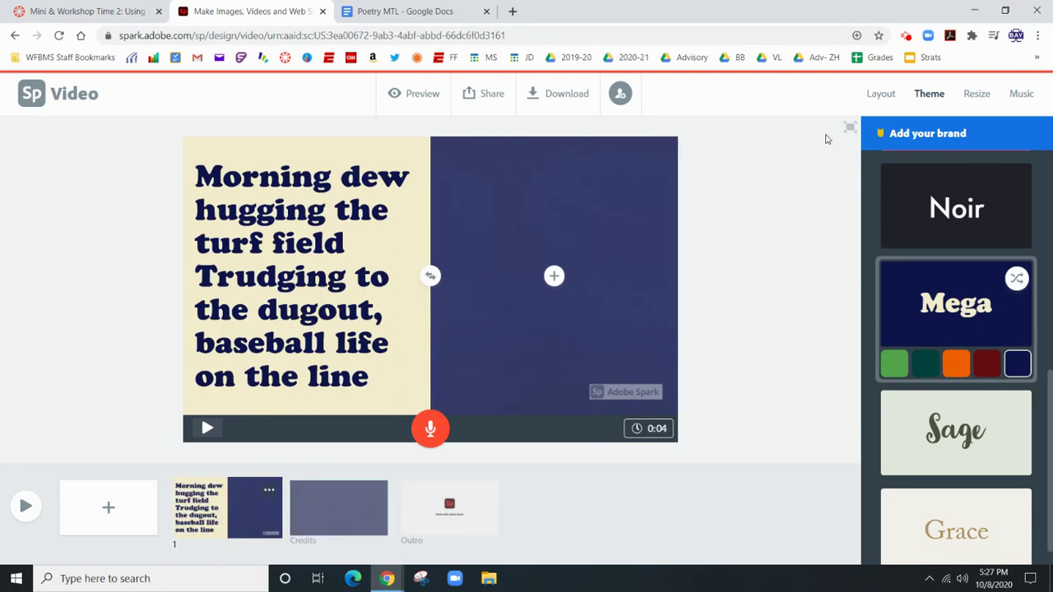
- Try the Square video format and switch back to Widescreen
click(977, 96)
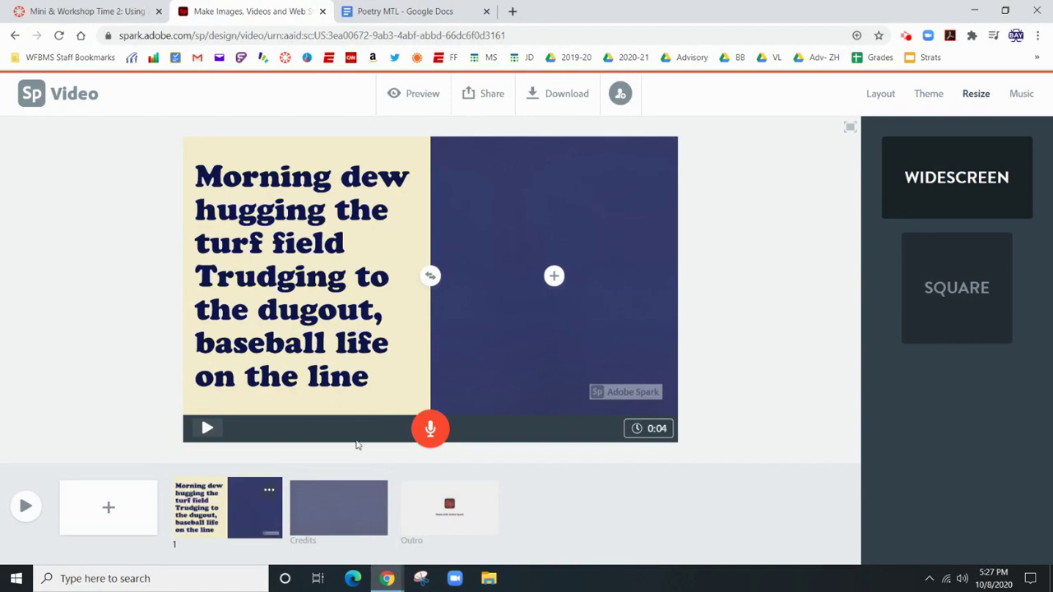
click(978, 280)
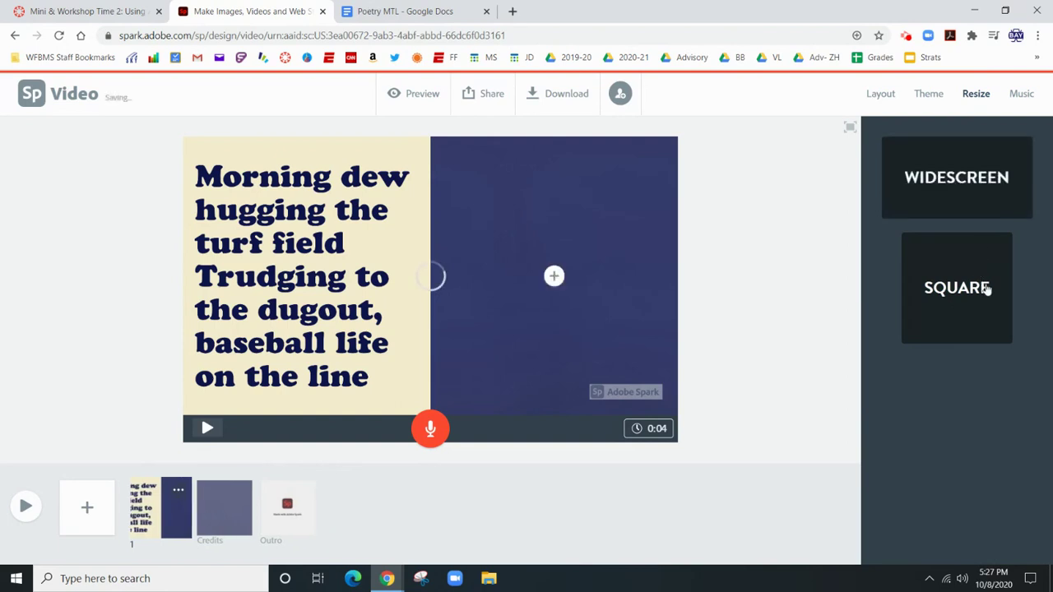
click(977, 208)
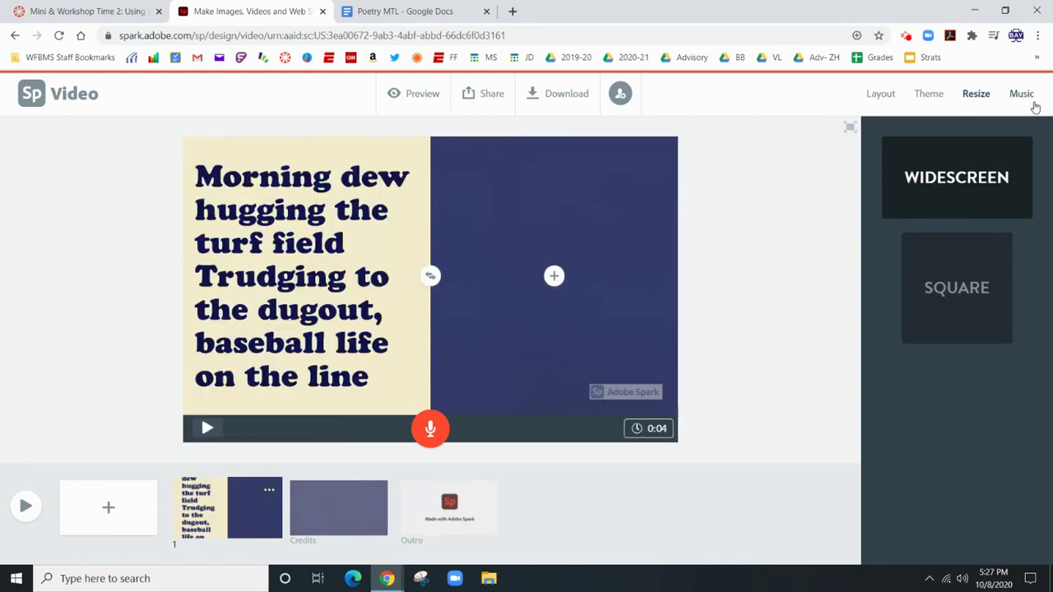
- Set the video's background music to the Horror Movie track and lower the music volume
click(1032, 102)
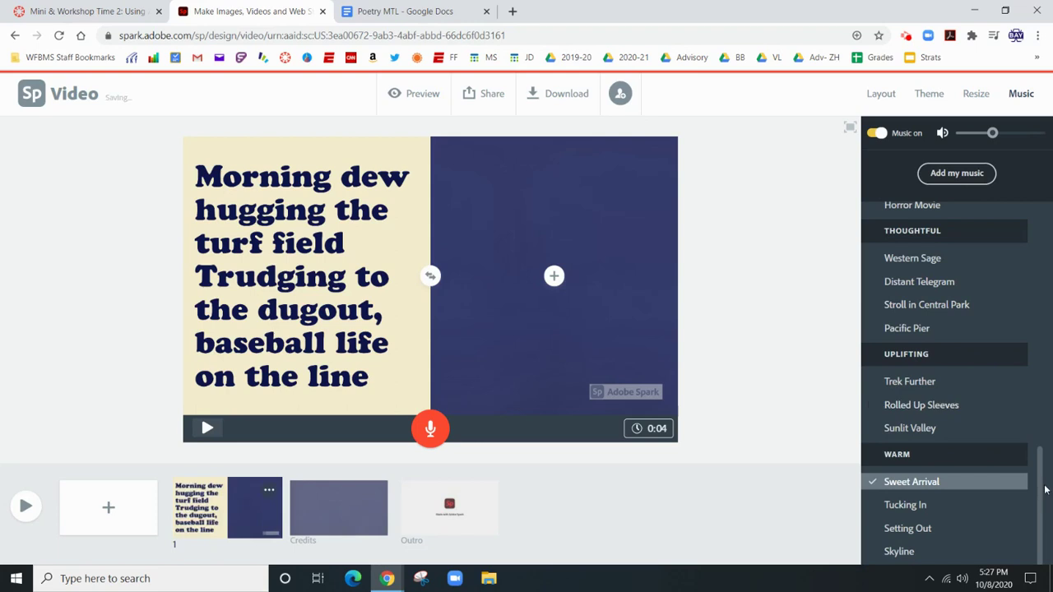
drag(1042, 470, 1046, 198)
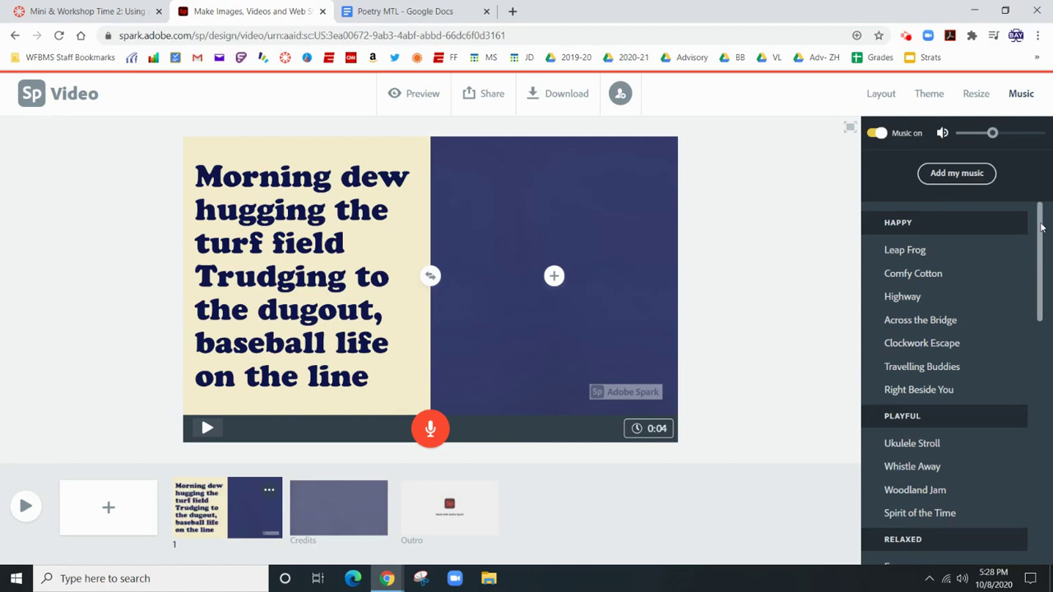
drag(1041, 227, 1038, 400)
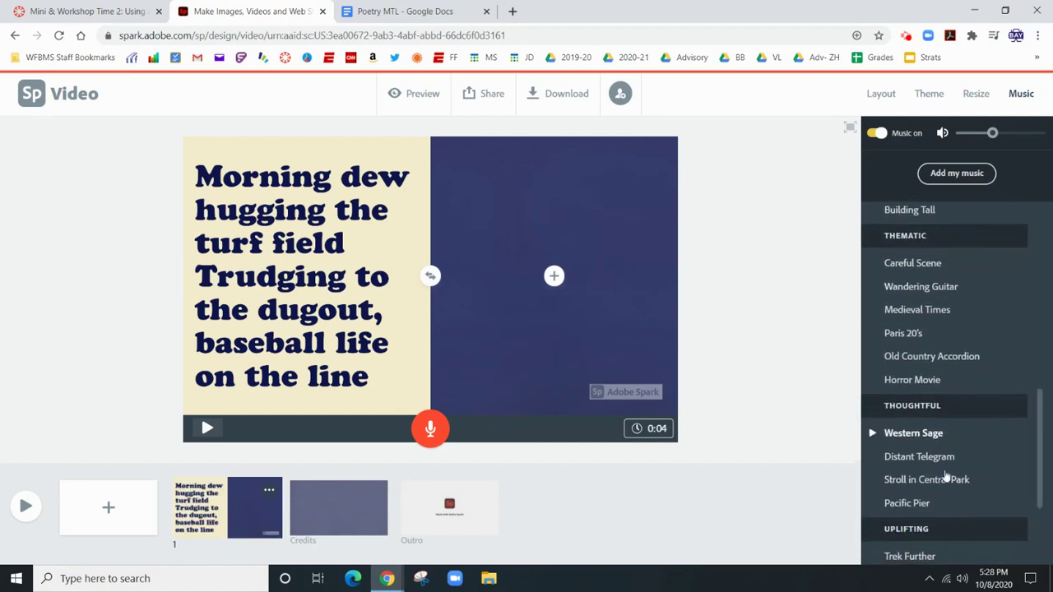
click(898, 383)
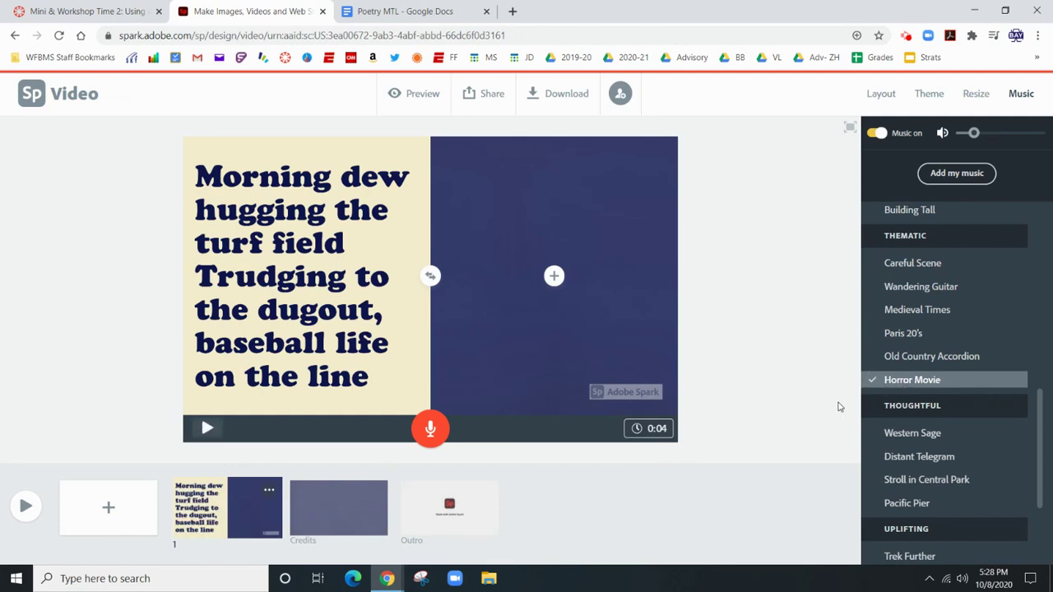
- Play the first slide to preview it with the music, and stop the playback
click(208, 429)
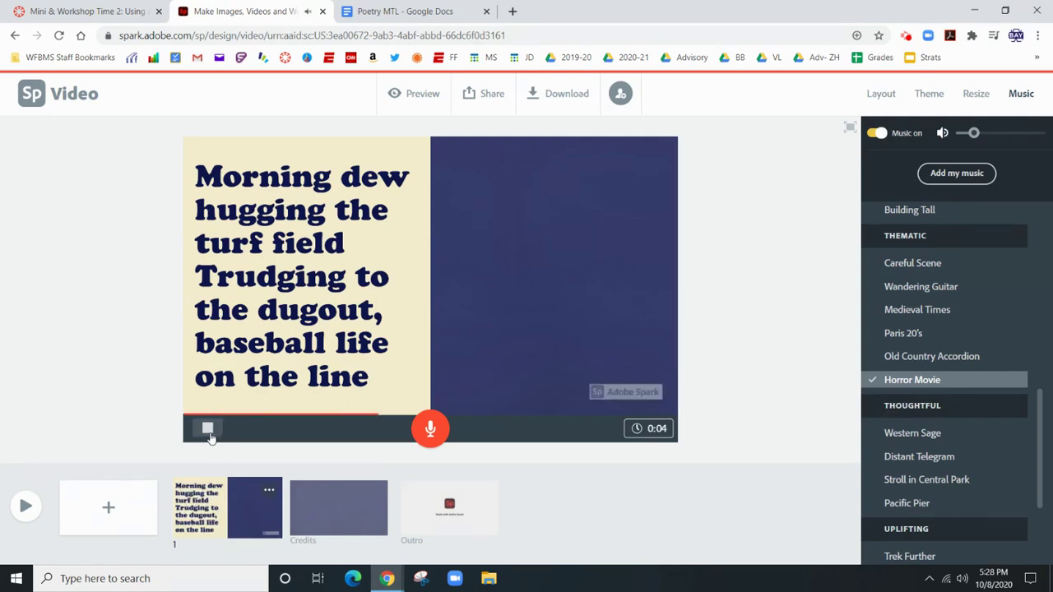
click(208, 429)
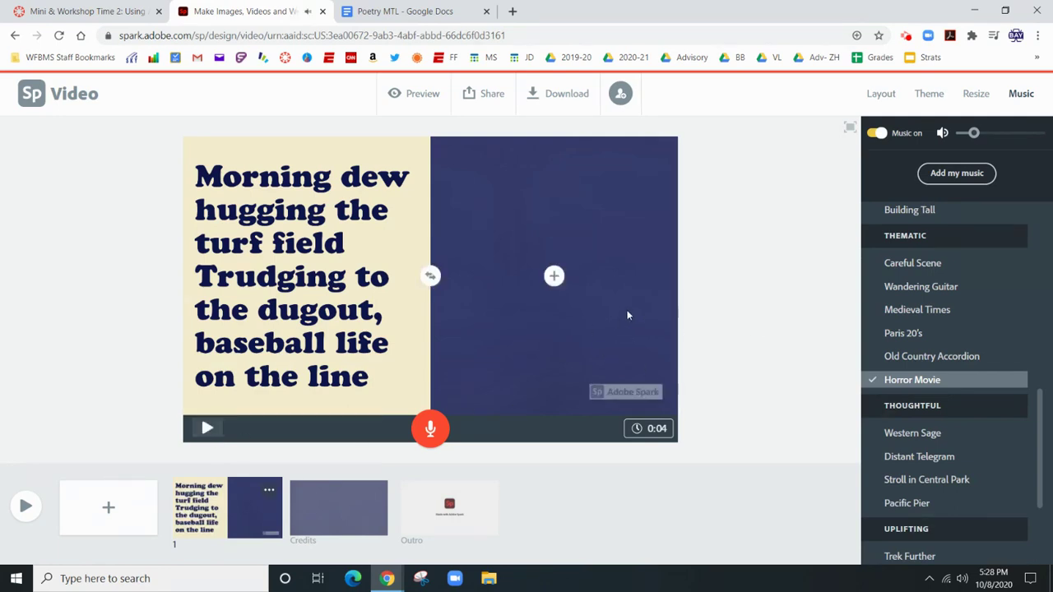